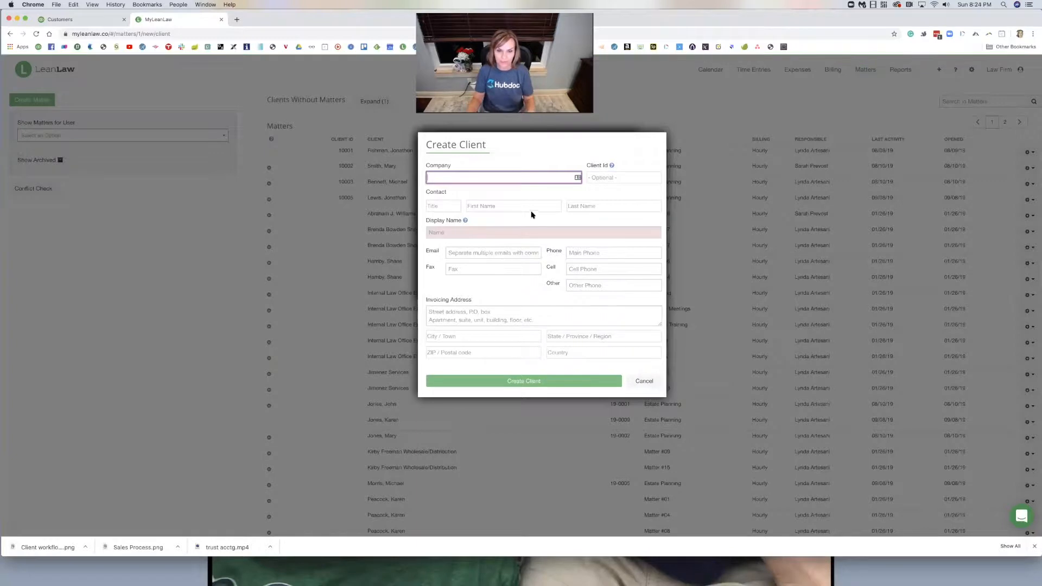
# - Create the new client from their first and last name, opening matter 19-0013 with Hourly billing
pyautogui.click(525, 205)
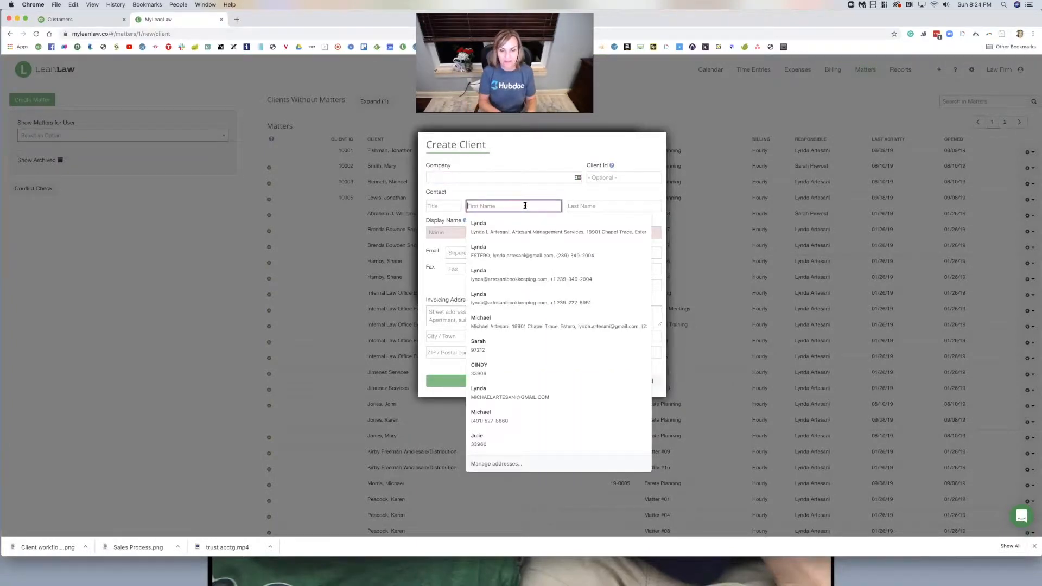
pyautogui.click(613, 206)
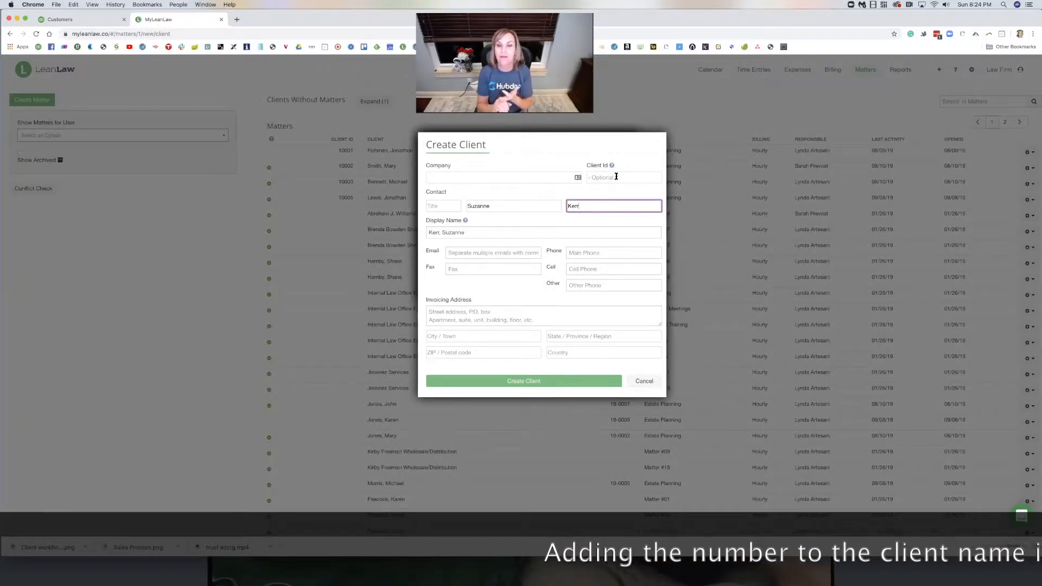
pyautogui.click(571, 381)
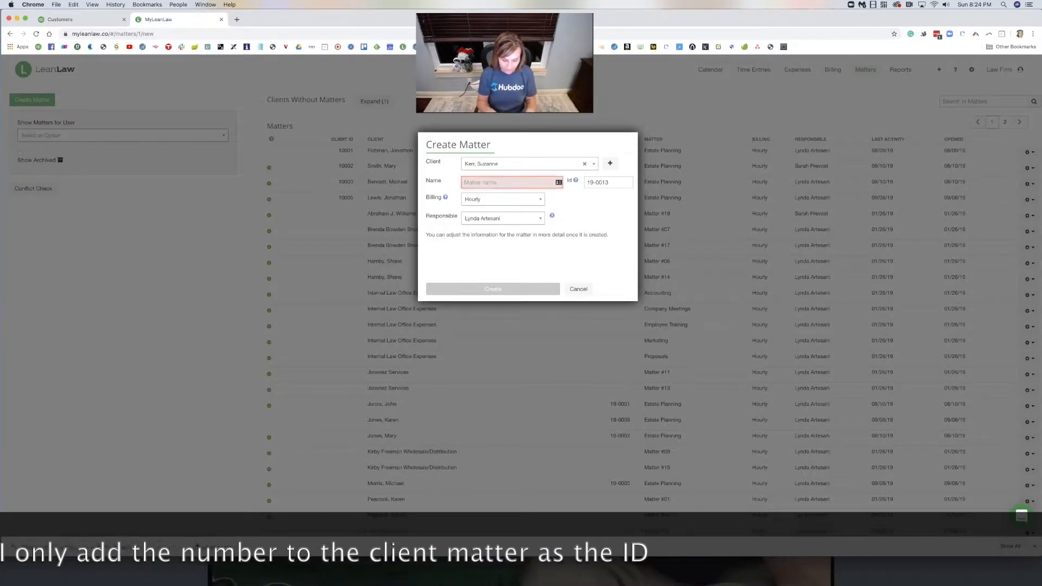
# - Create matter 19-0013 named 'Estate Planning', keeping Hourly as the billing type
pyautogui.click(510, 182)
pyautogui.write('Estate P')
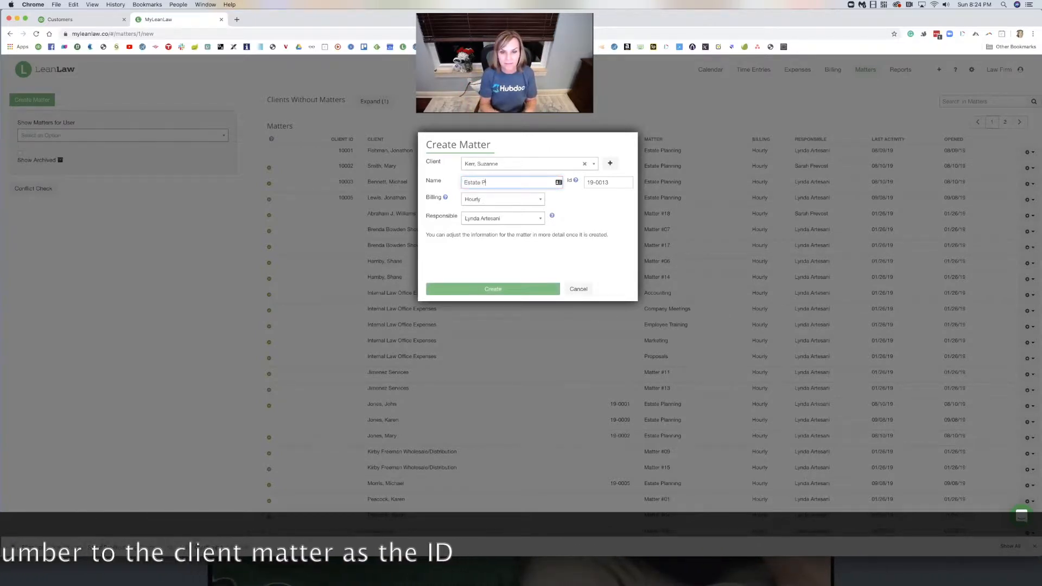
pyautogui.write('lanning')
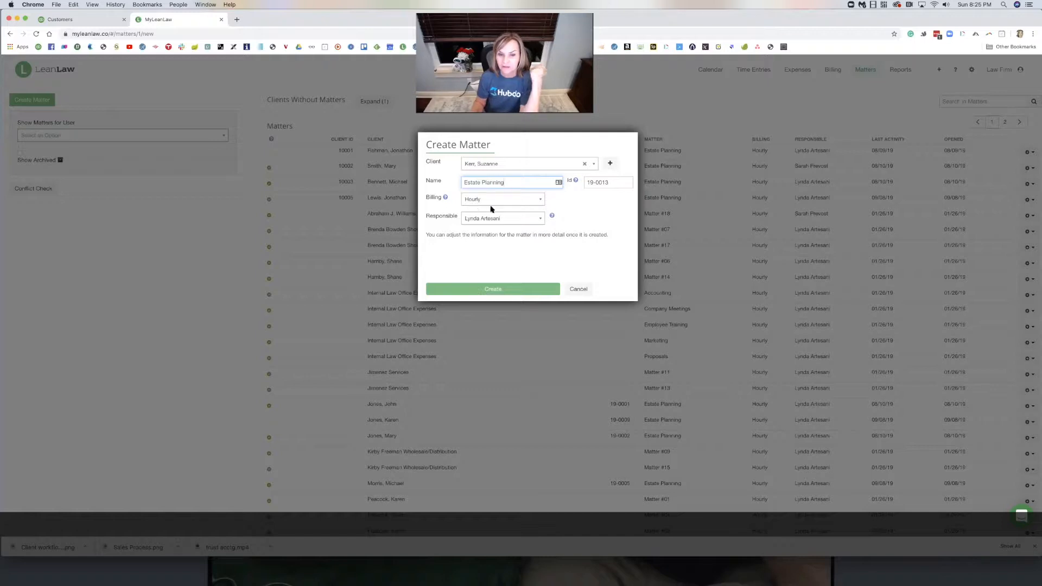
pyautogui.click(541, 204)
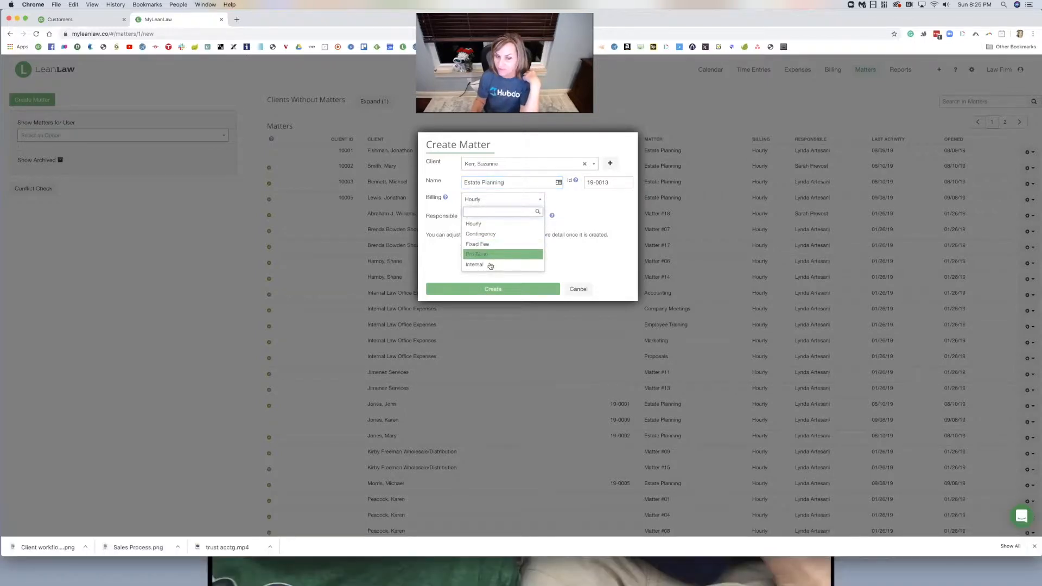
pyautogui.click(523, 236)
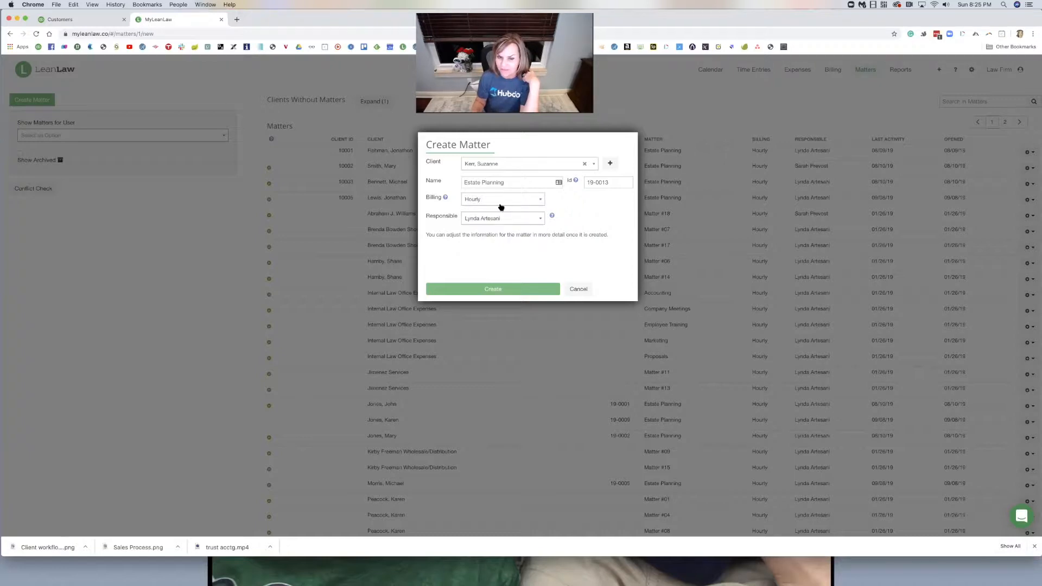
pyautogui.click(485, 293)
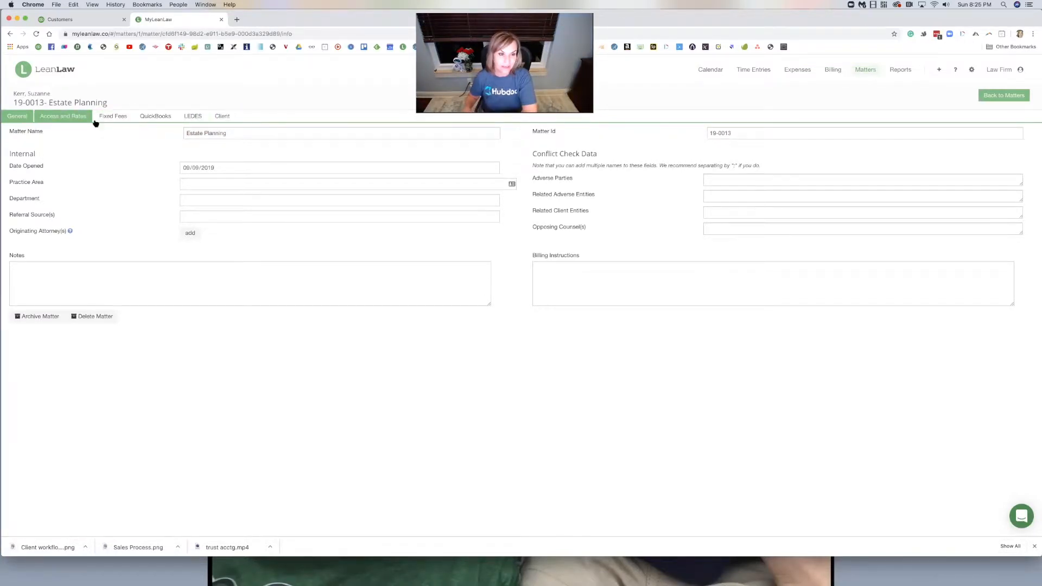
# - Open the matter's QuickBooks Connector to create a new customer and sub-customer 19-0013 – Estate Planning
pyautogui.click(152, 118)
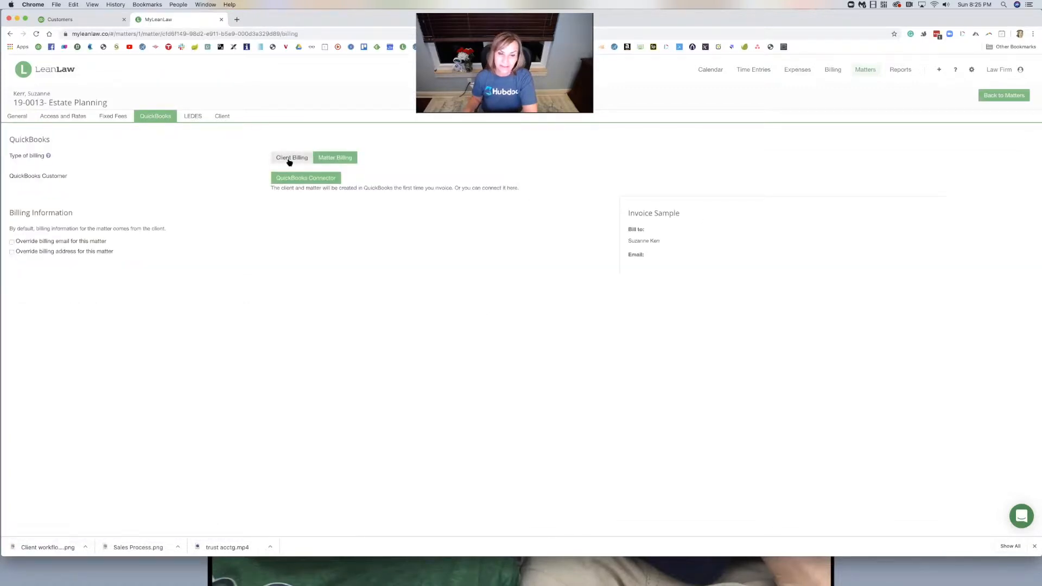
pyautogui.click(323, 178)
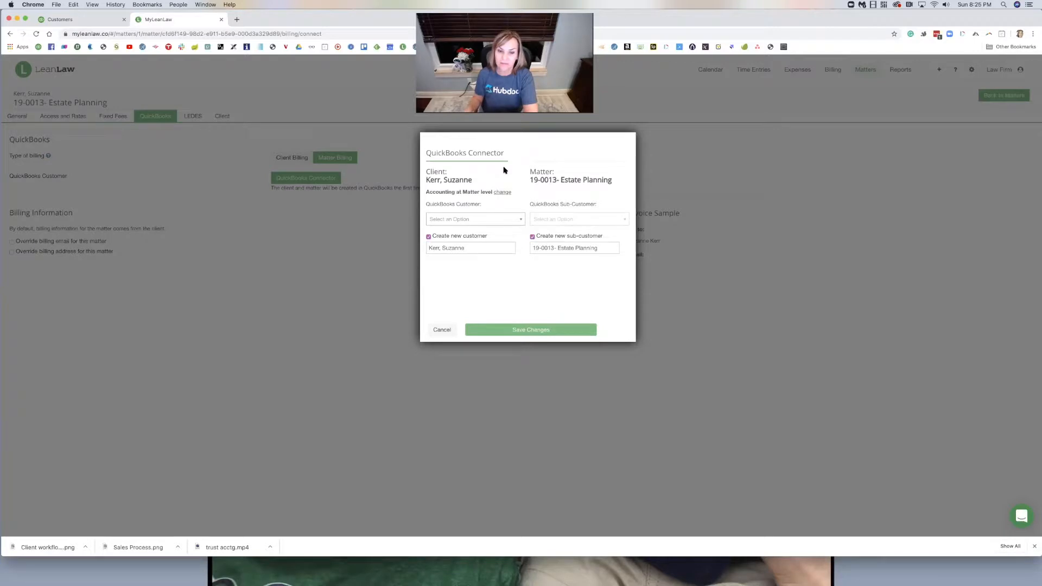
# - Save the new QuickBooks customer and Estate Planning sub-customer, then view the client's record in QuickBooks
pyautogui.click(545, 330)
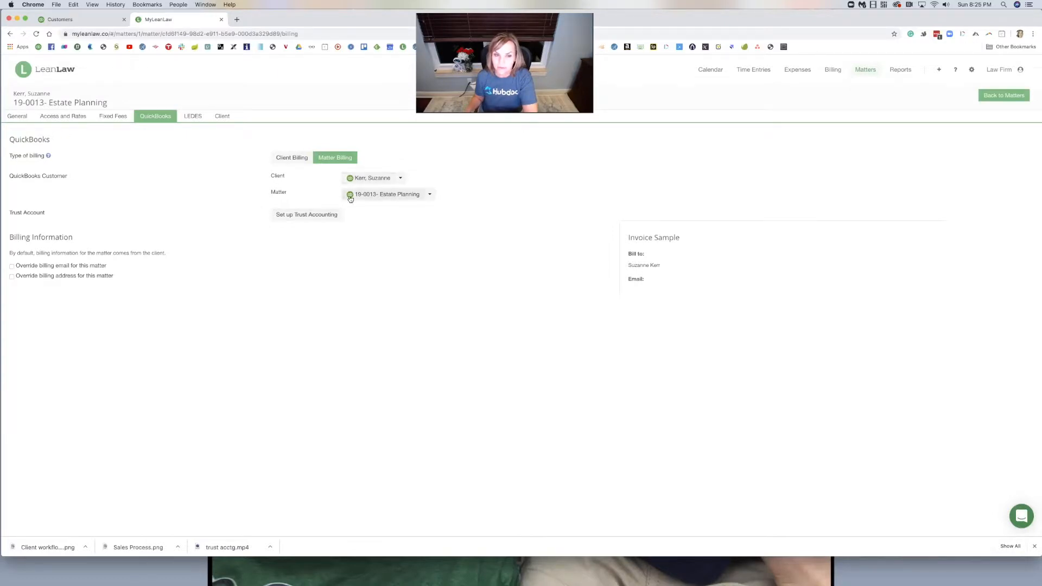
pyautogui.click(399, 179)
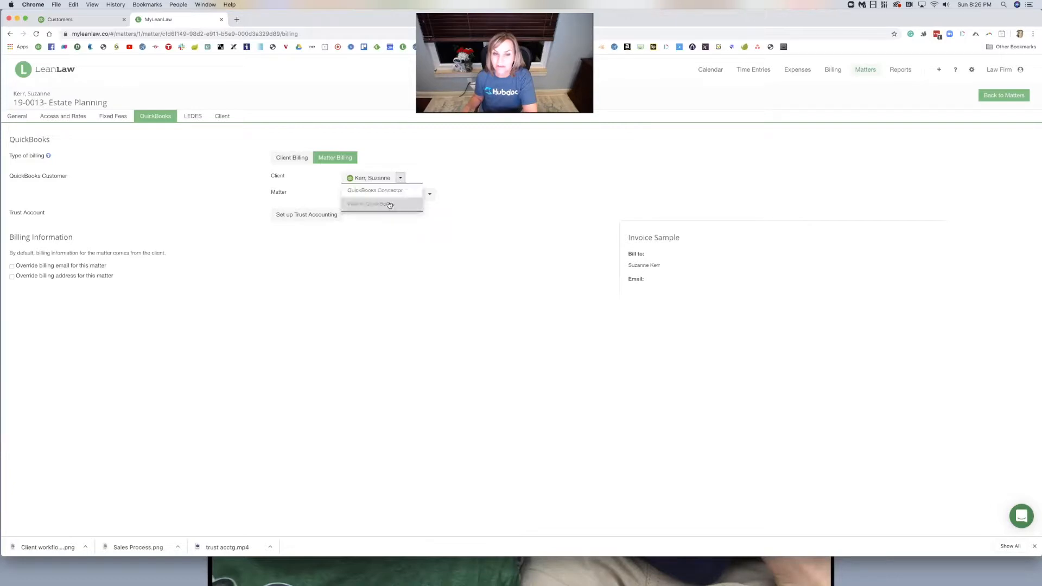
pyautogui.click(389, 204)
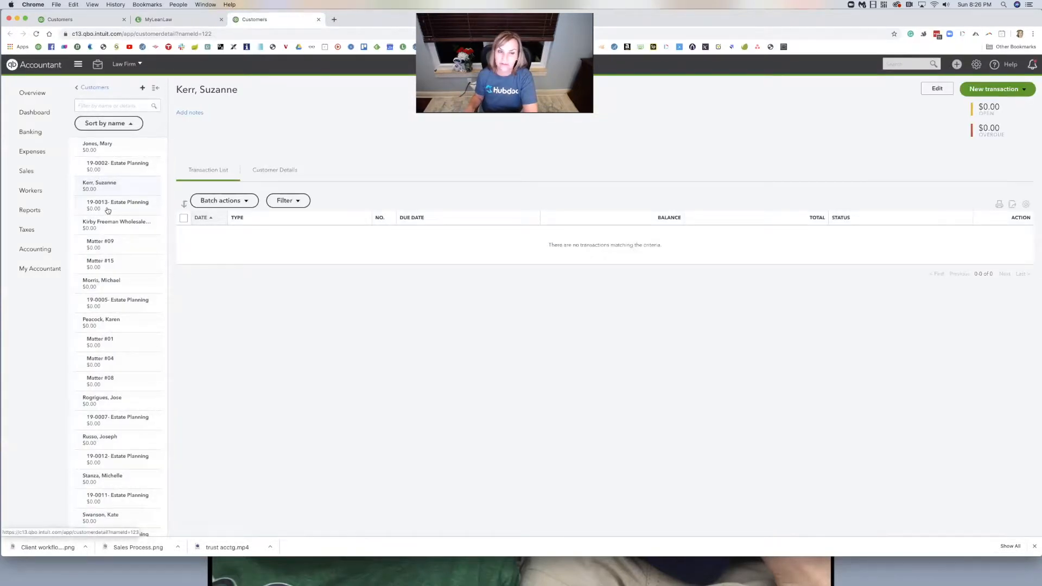
# - Return to the matter in LeanLaw and start Set up Trust Accounting for it
pyautogui.click(172, 21)
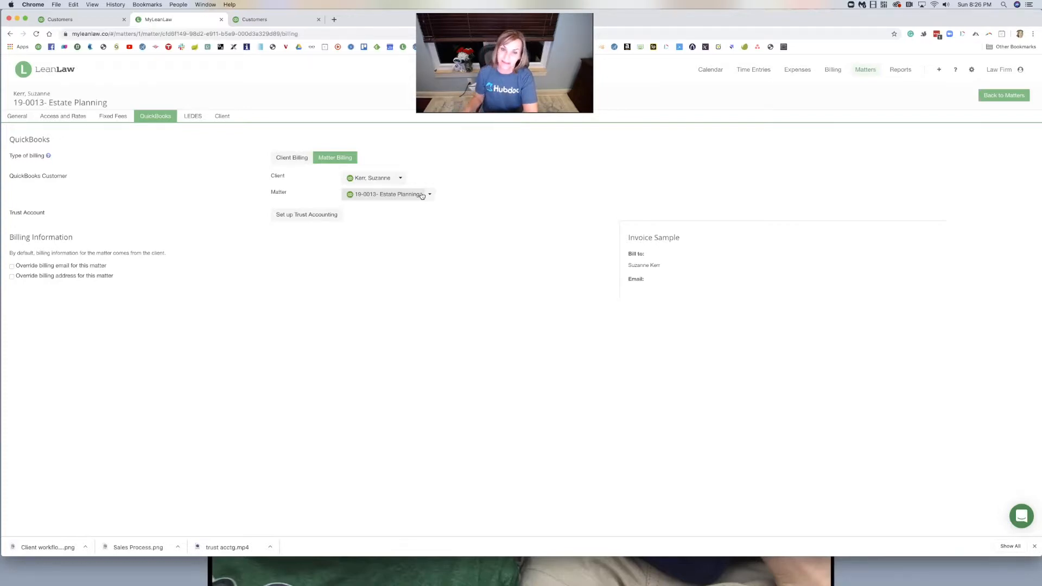
pyautogui.click(299, 215)
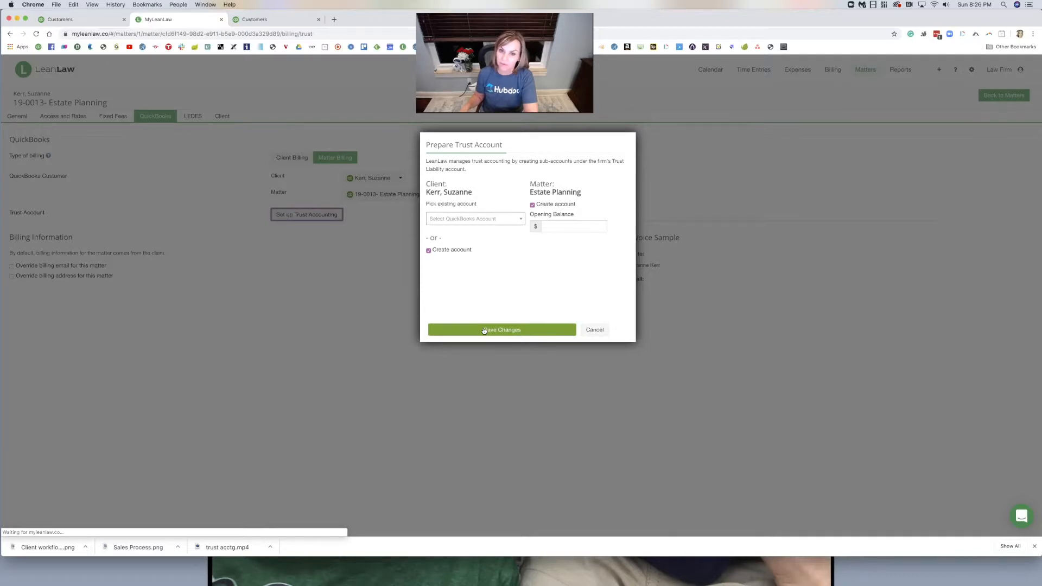
# - Save new QuickBooks trust accounts for both the client and the Estate Planning matter
pyautogui.click(483, 330)
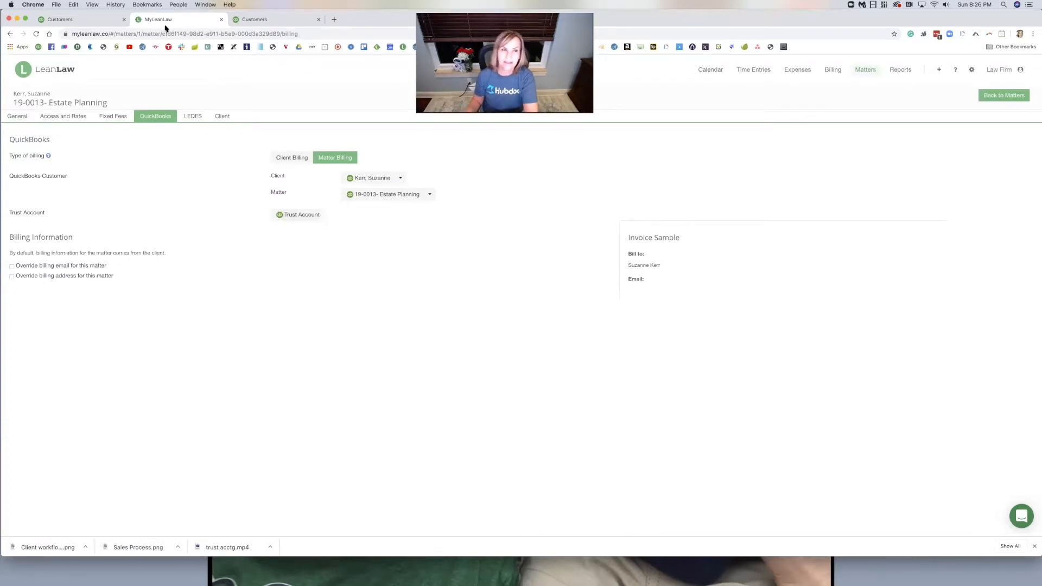
# - Open the QuickBooks Chart of Accounts and filter it by the client's name
pyautogui.click(93, 19)
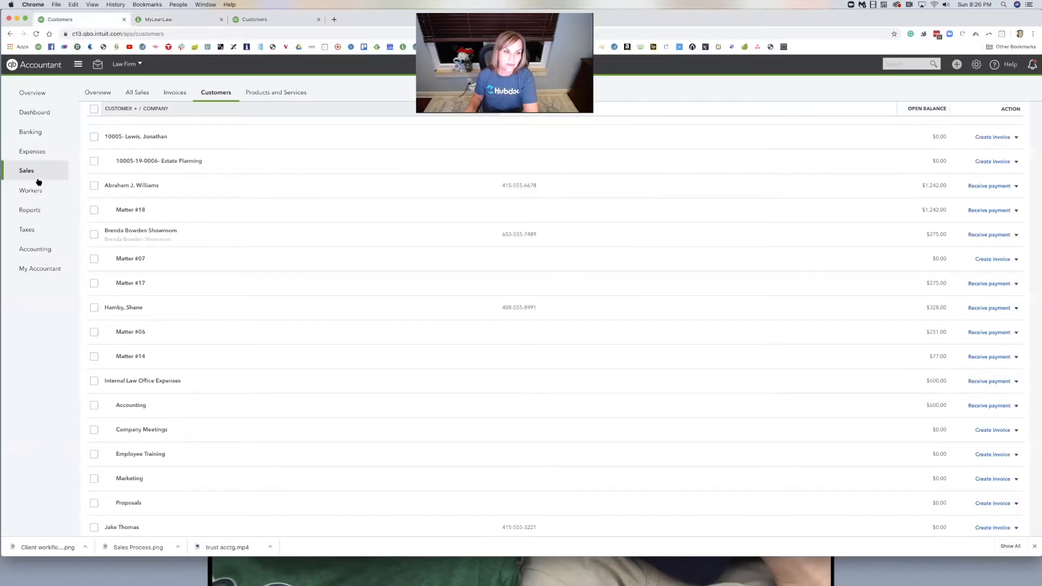
pyautogui.click(56, 242)
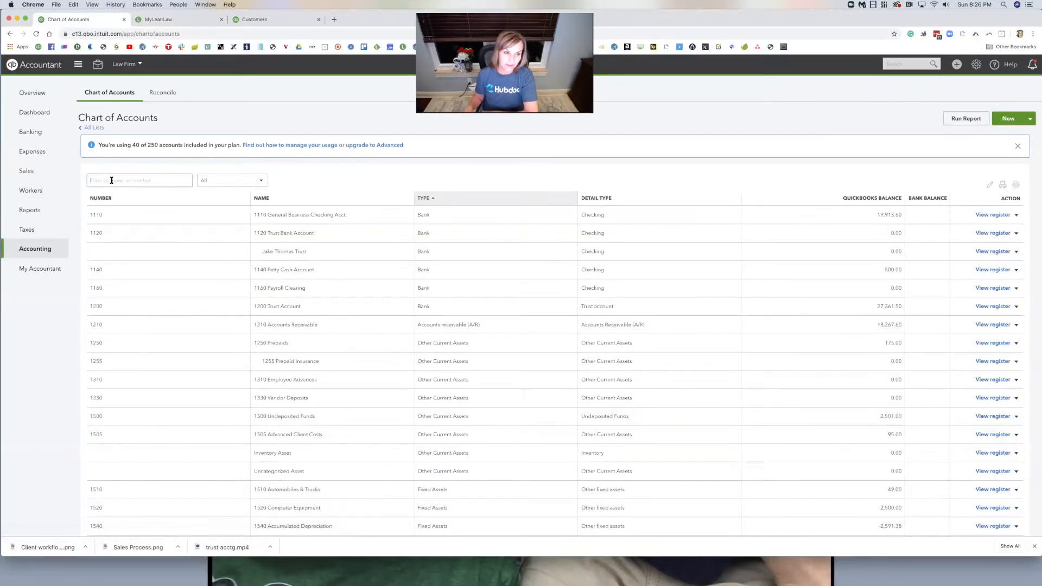
pyautogui.click(111, 180)
pyautogui.write('suz')
pyautogui.press('BackSpace')
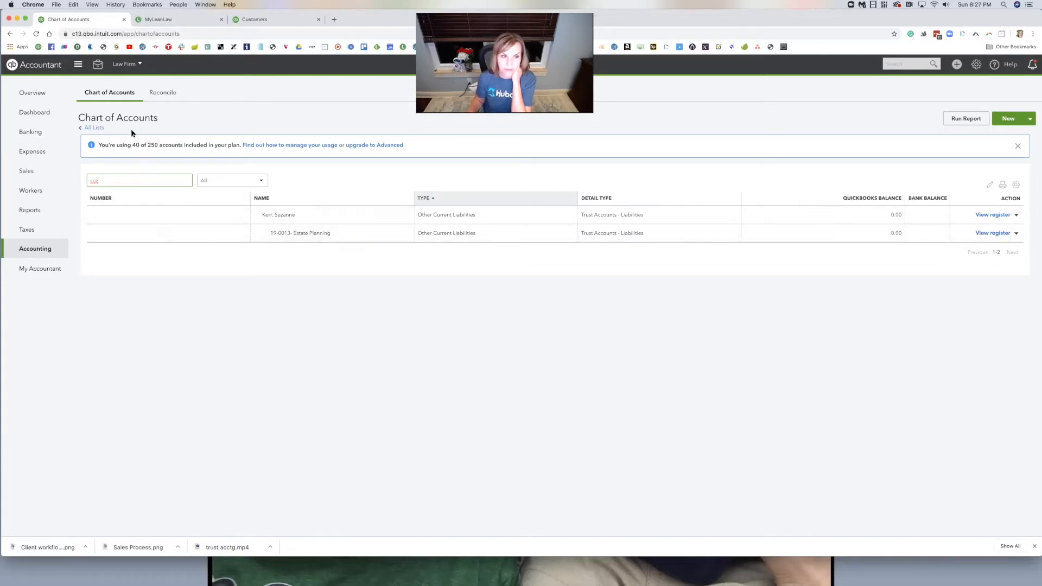
# - Reopen the unfiltered Chart of Accounts and find the client and 19-0013 – Estate Planning trust accounts at 0.00
pyautogui.click(90, 128)
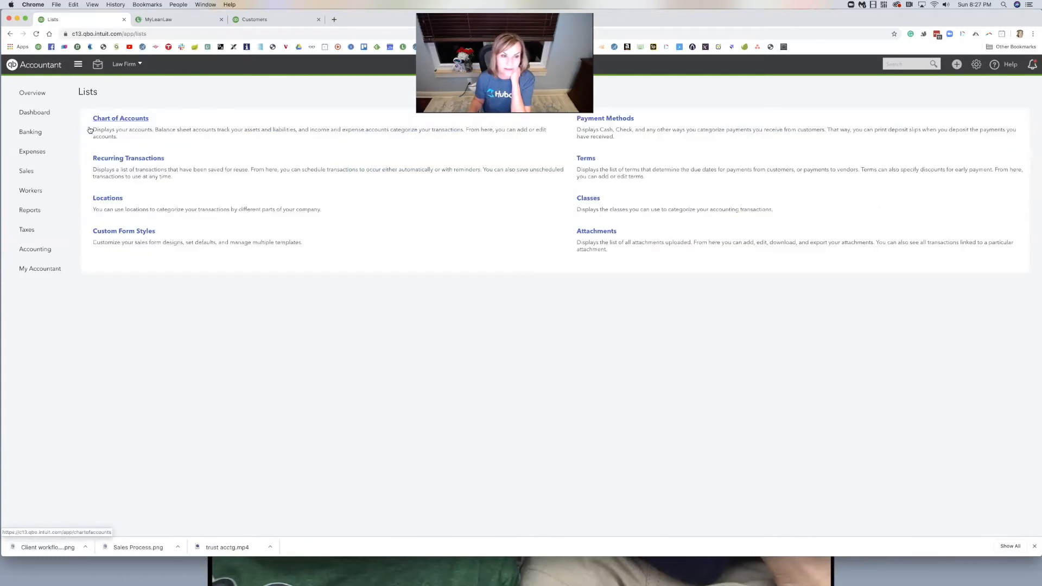
pyautogui.click(111, 115)
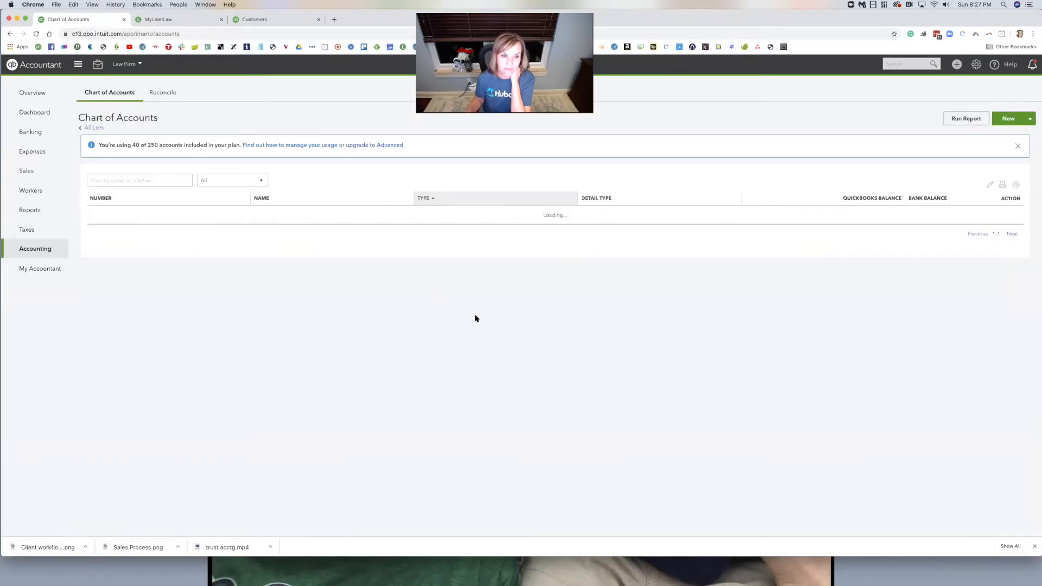
pyautogui.scroll(-10, 476, 318)
pyautogui.scroll(-3, 475, 318)
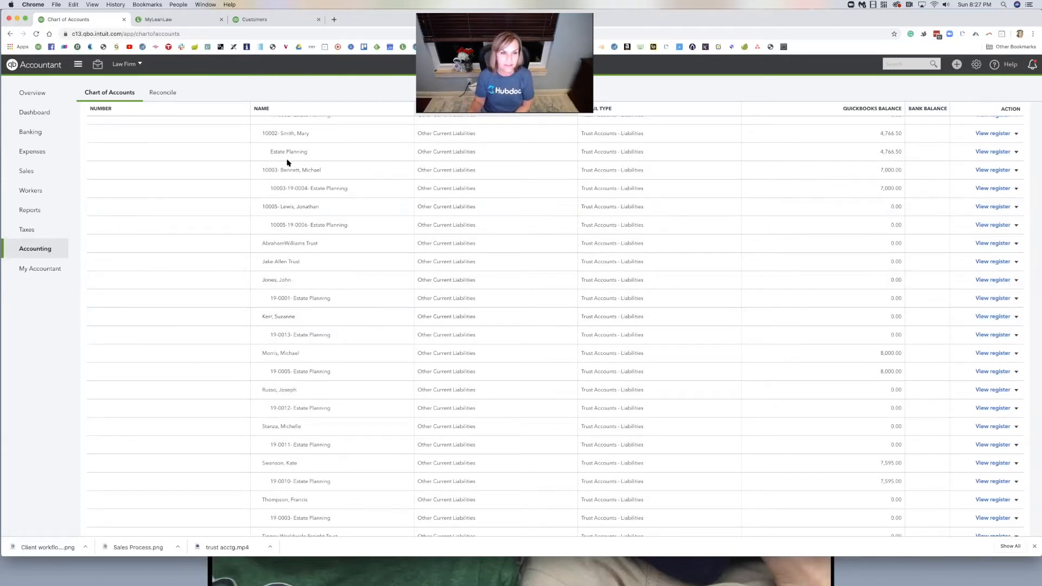
pyautogui.scroll(3, 274, 165)
pyautogui.scroll(3, 274, 165)
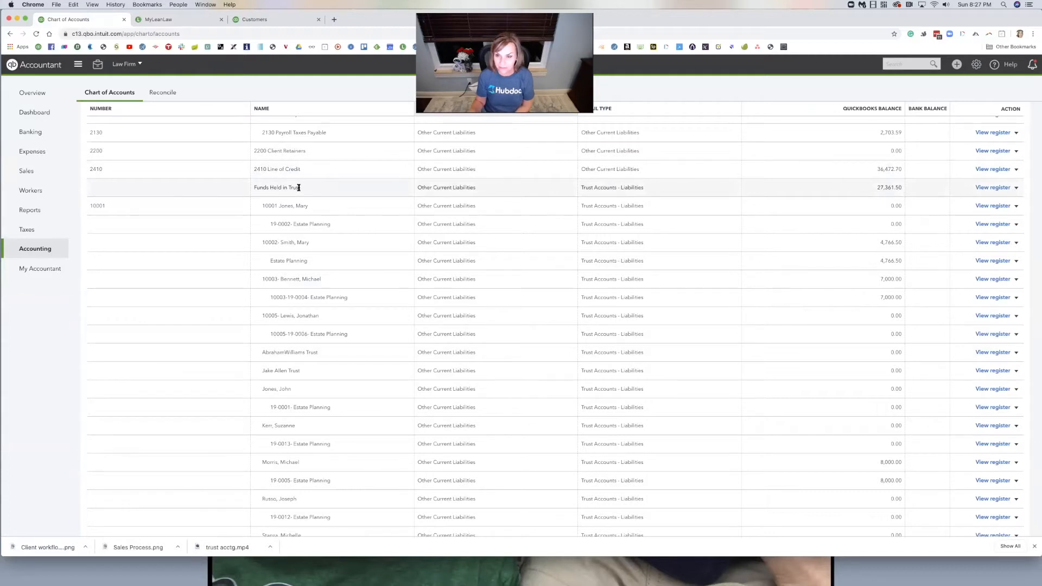
pyautogui.scroll(1, 298, 188)
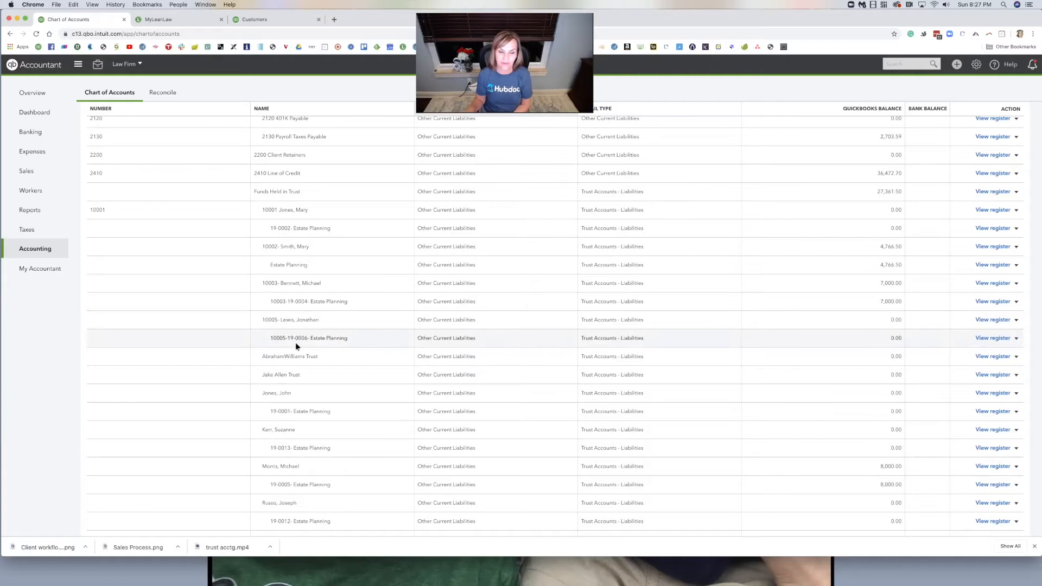
pyautogui.scroll(-1, 296, 346)
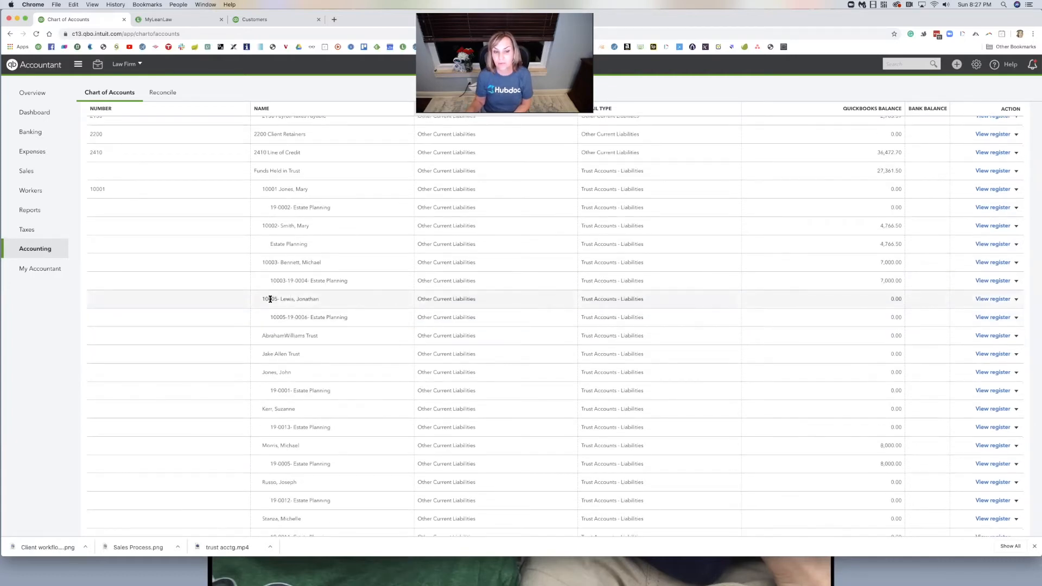
pyautogui.scroll(-10, 302, 333)
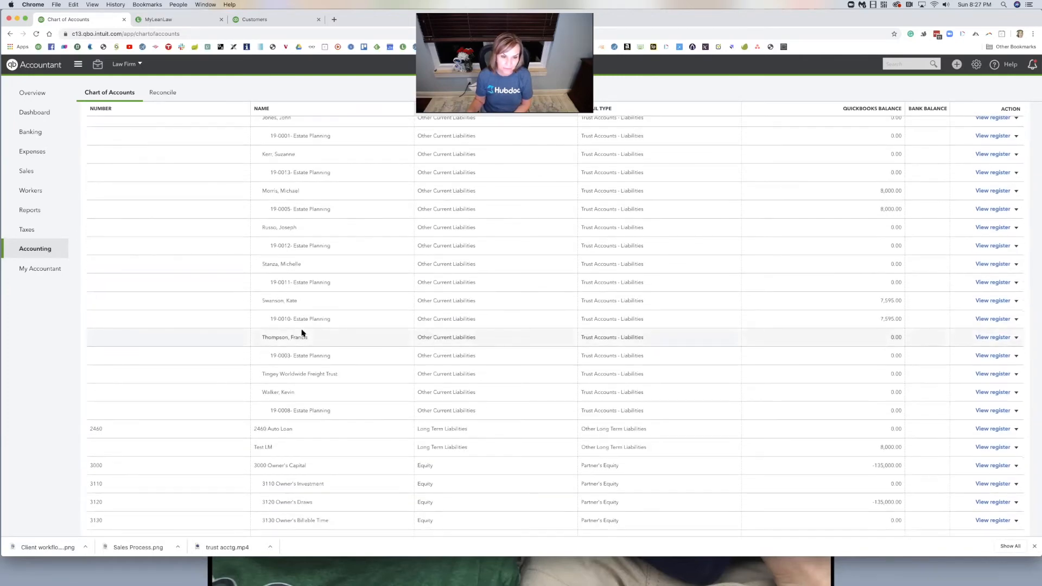
pyautogui.scroll(3, 302, 332)
pyautogui.scroll(4, 302, 332)
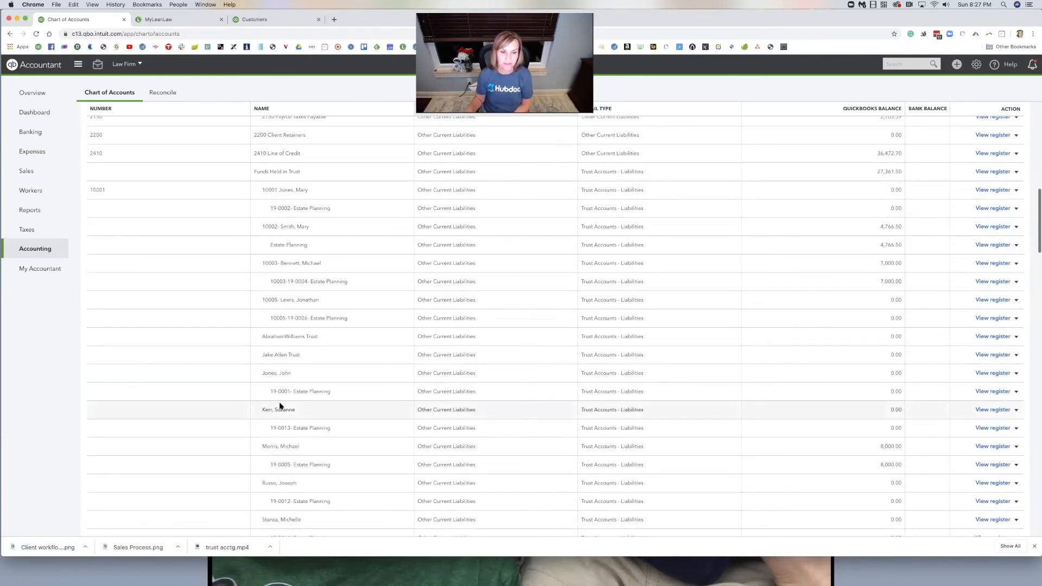